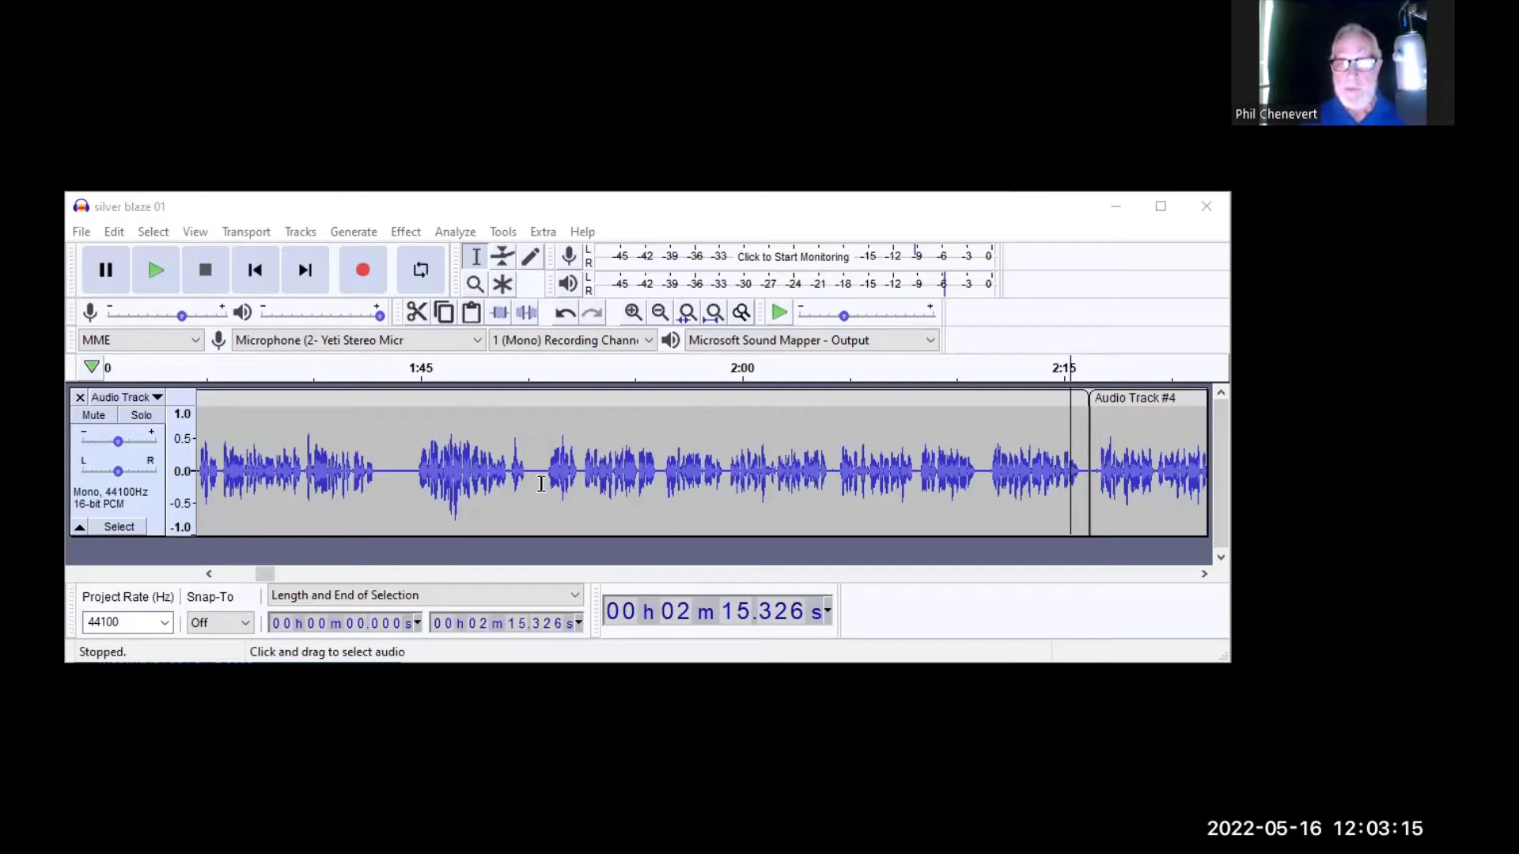
# Step: Select the whole Silver Blaze narration track and open the Effect menu
pyautogui.click(137, 504)
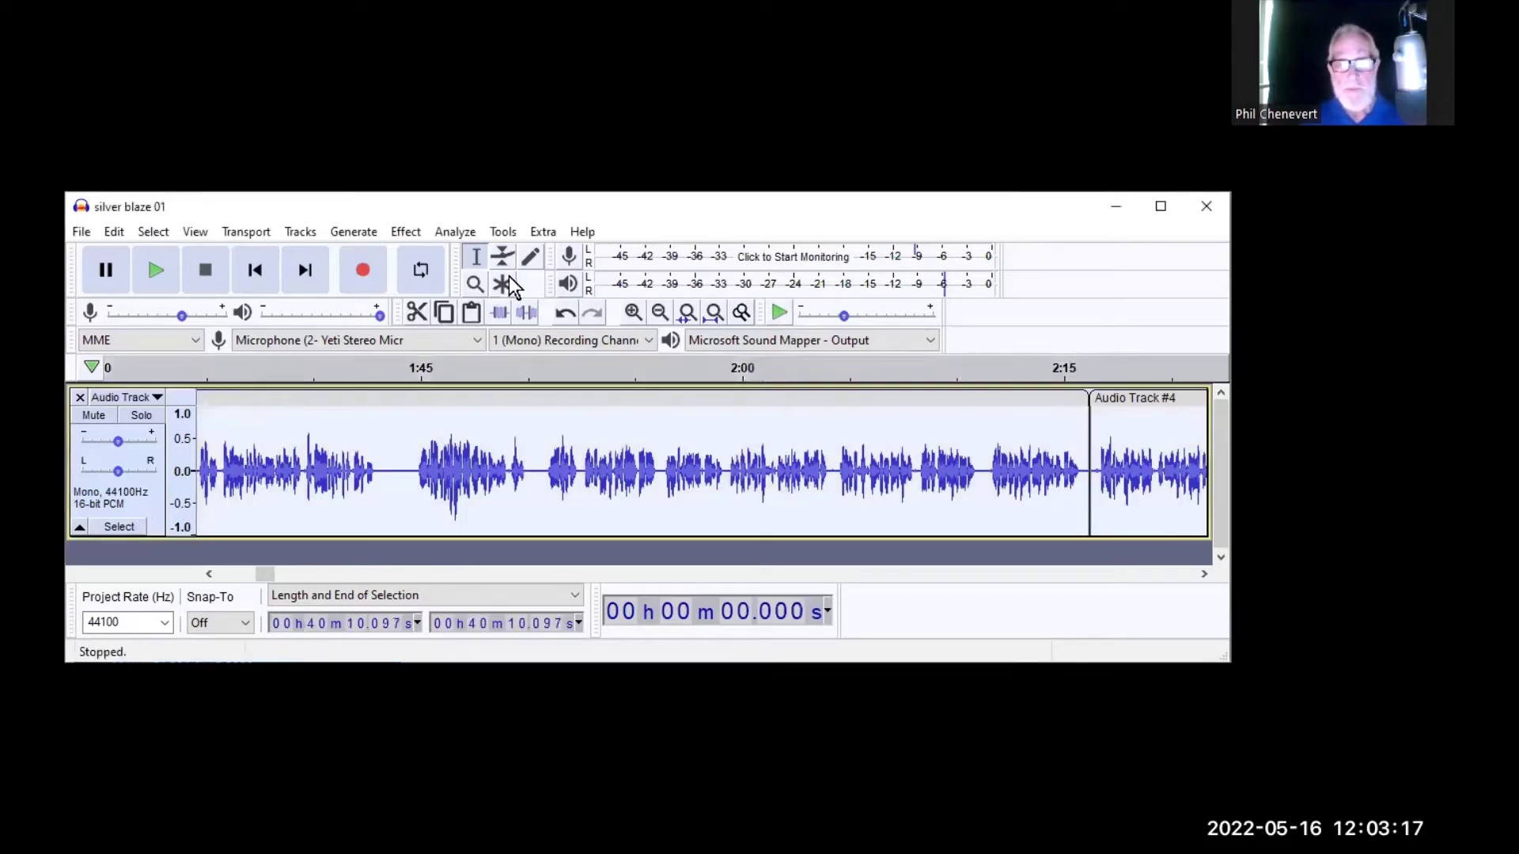
pyautogui.click(405, 233)
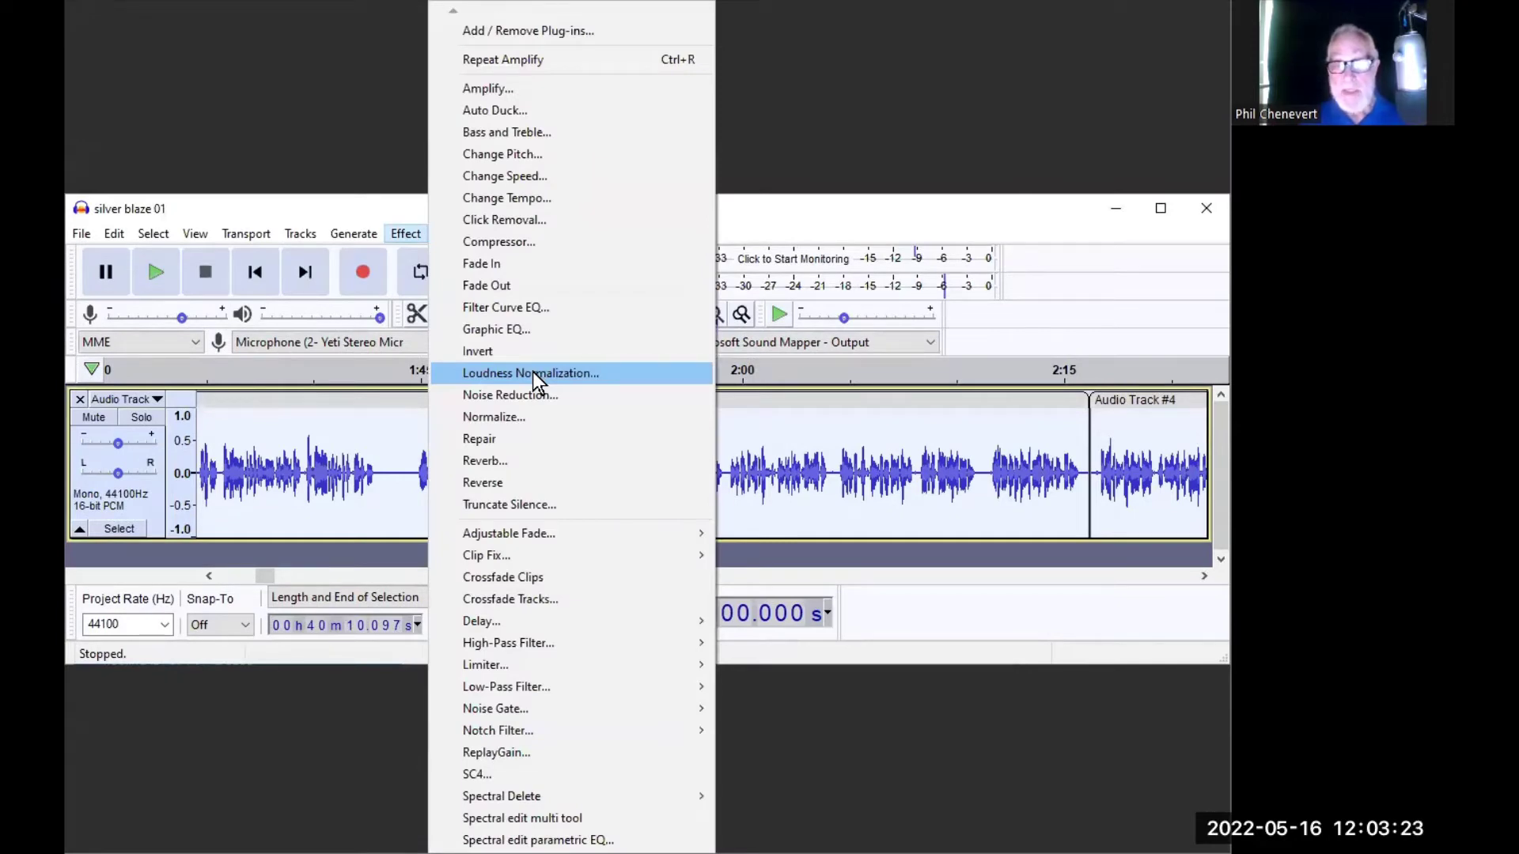
# Step: Open Loudness Normalization and set it to perceived loudness at -19.0 LUFS
pyautogui.click(533, 372)
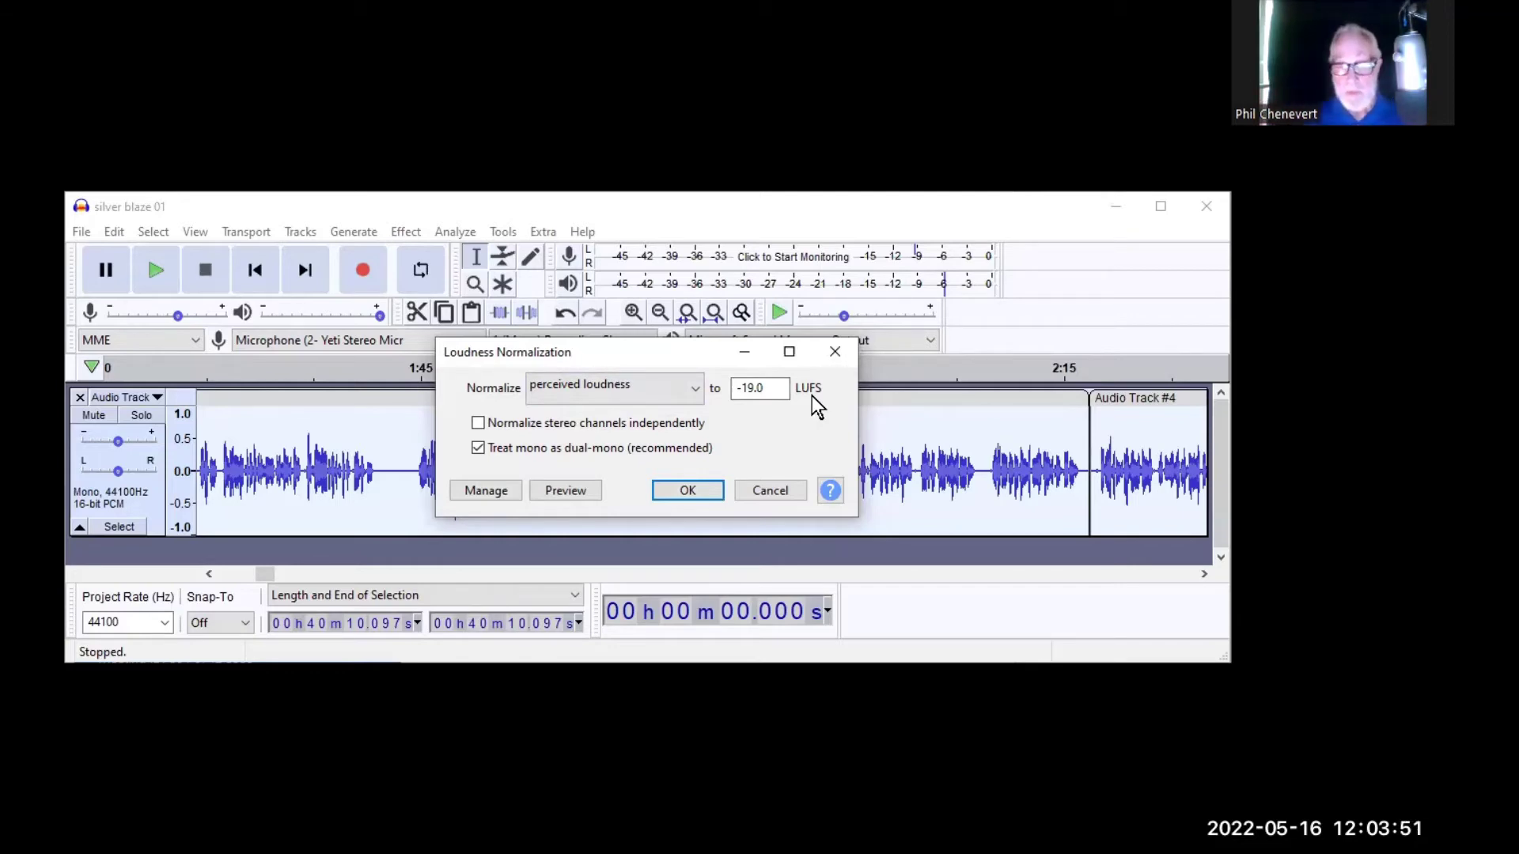
pyautogui.click(658, 386)
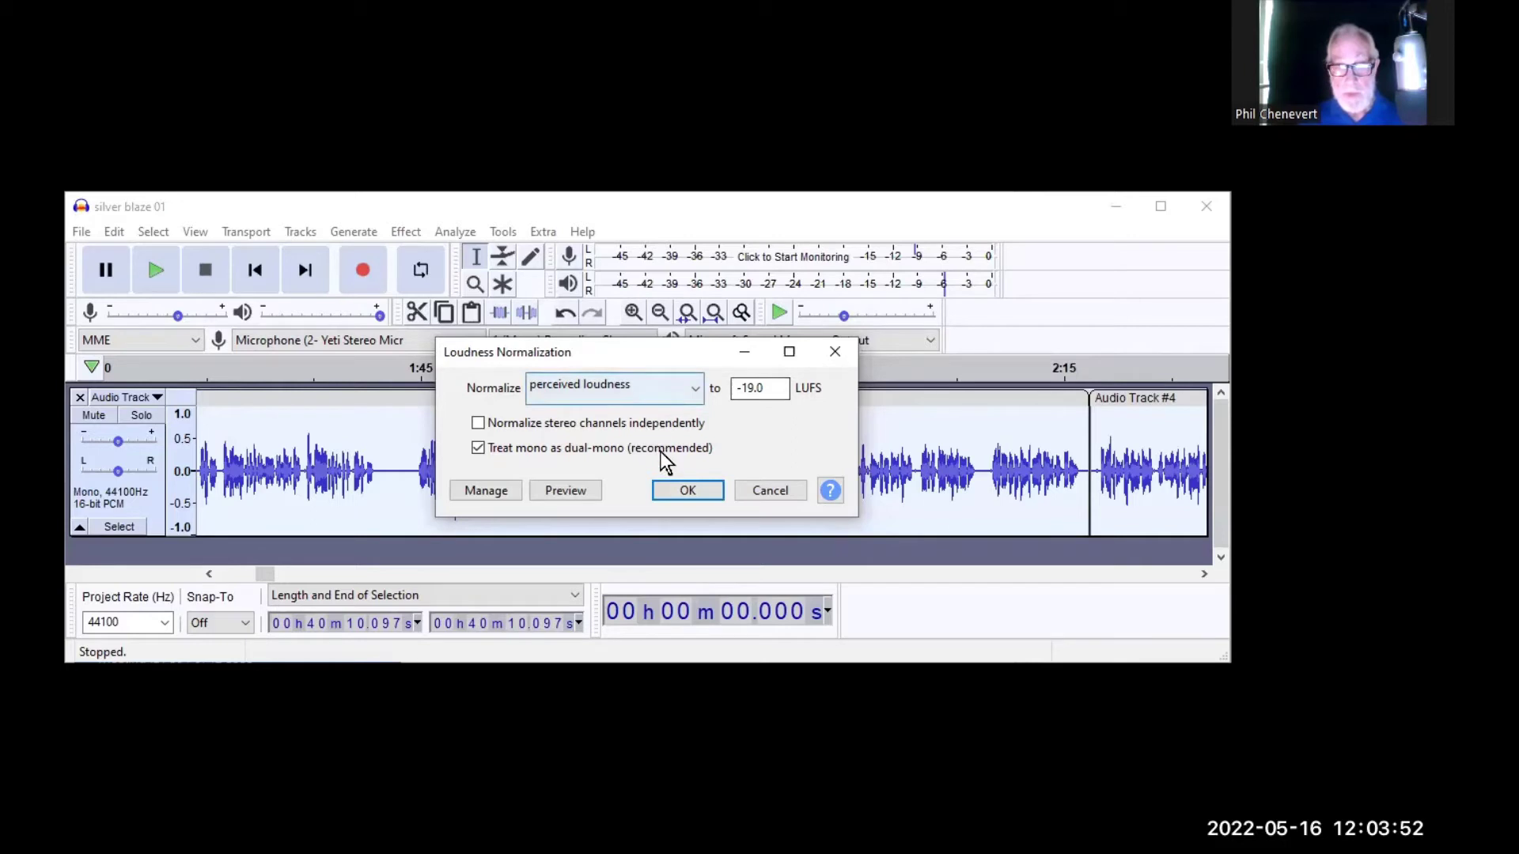
# Step: Confirm the Loudness Normalization dialog to process the track at -19 LUFS
pyautogui.click(678, 492)
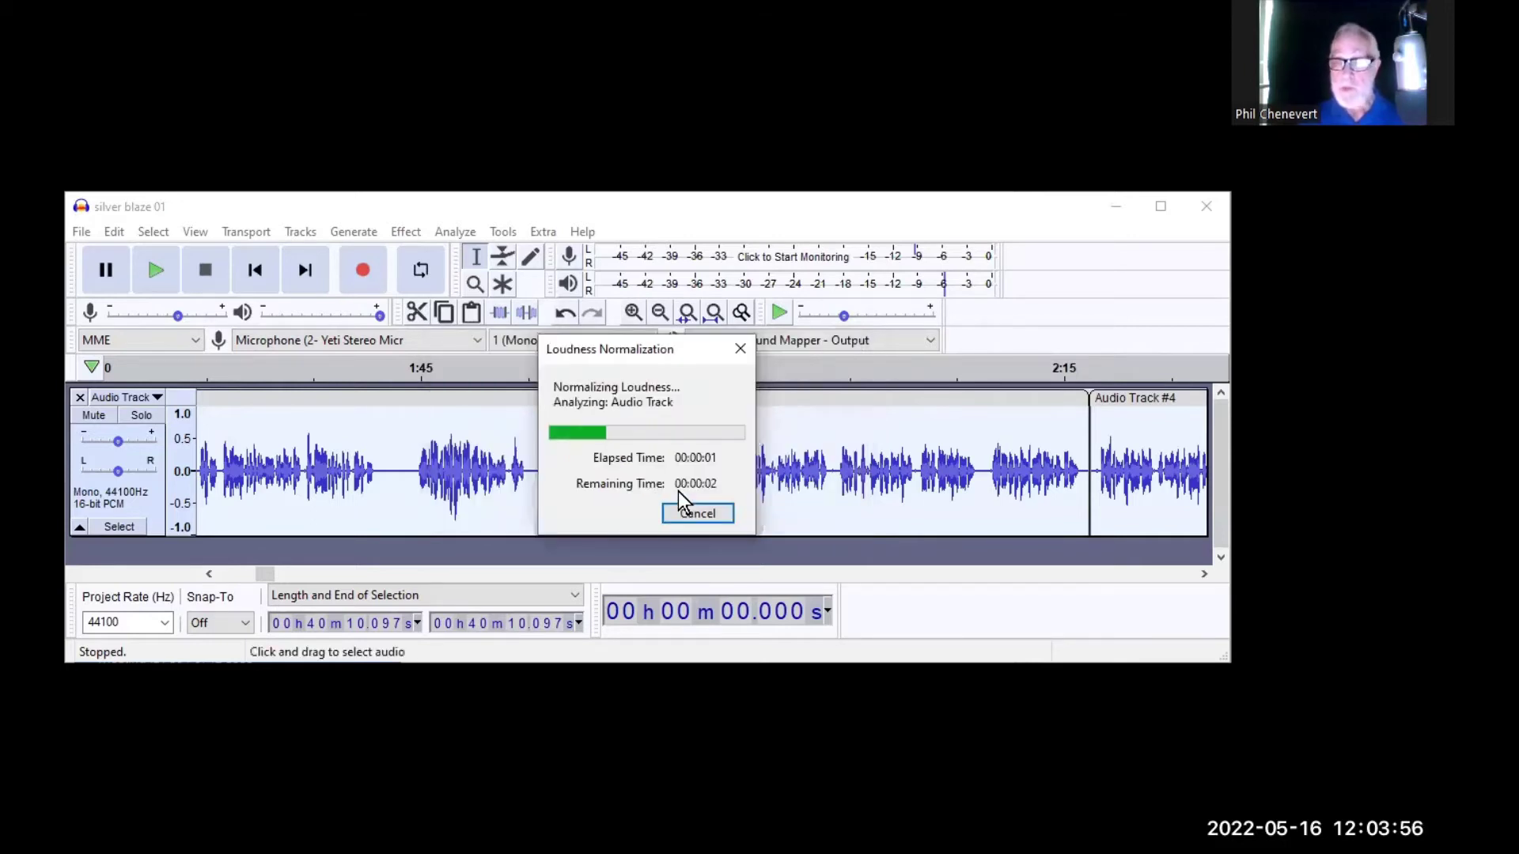